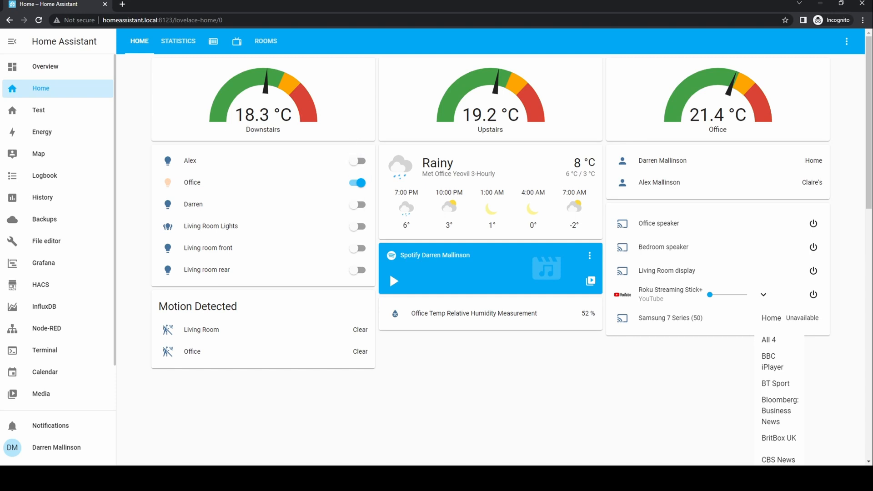
# Step: Visit the Energy page with its device chart, then the Map of tracked locations
pyautogui.click(47, 134)
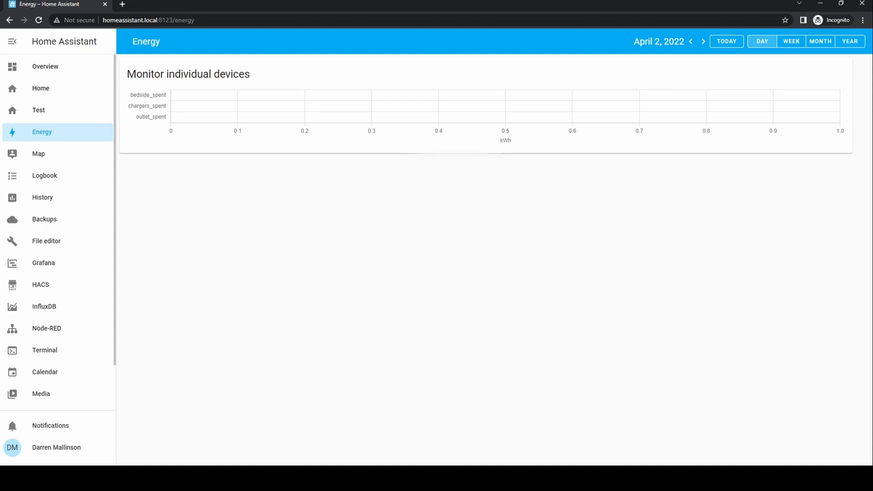
pyautogui.click(40, 155)
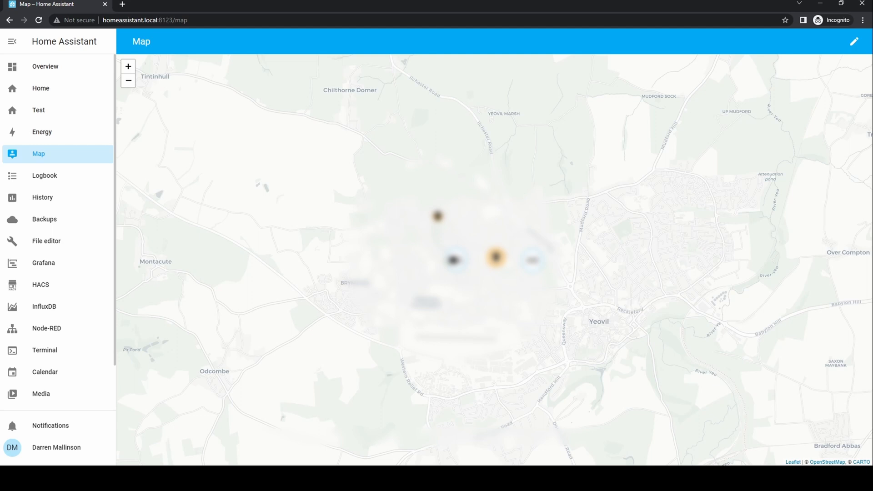
# Step: Visit the Logbook, the History of entity states, and the Media sources browser
pyautogui.click(55, 179)
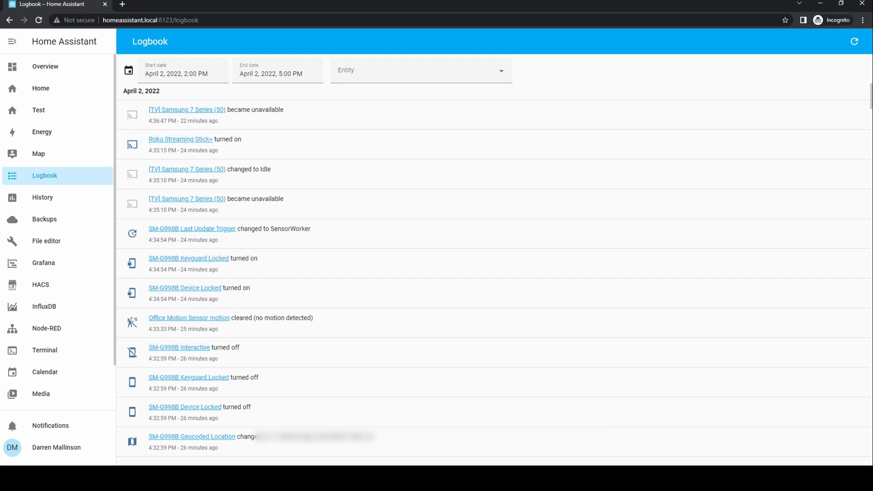
pyautogui.click(44, 199)
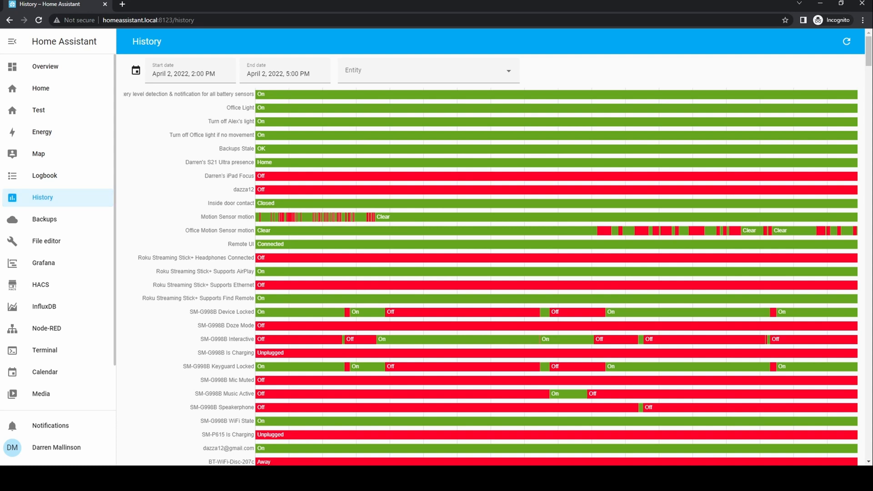
pyautogui.click(41, 393)
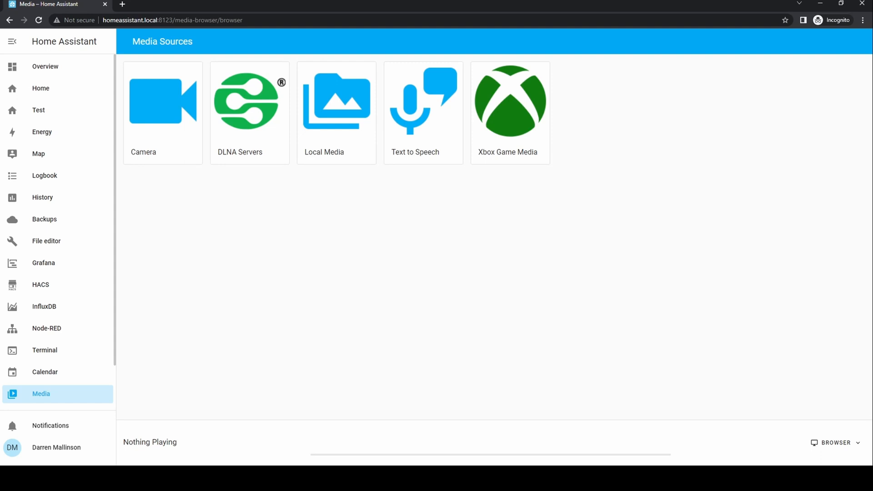
pyautogui.scroll(-2, 62, 312)
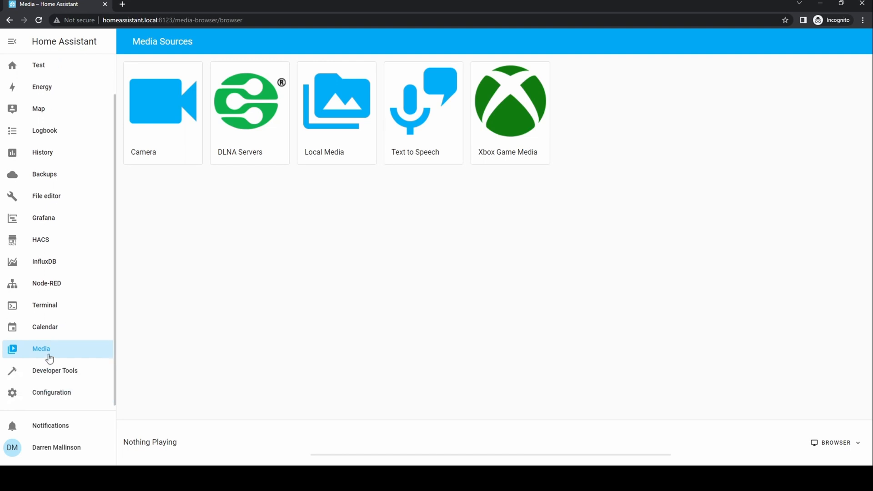
# Step: Go to Developer Tools Services, browse the service list and leave the field cleared
pyautogui.click(48, 373)
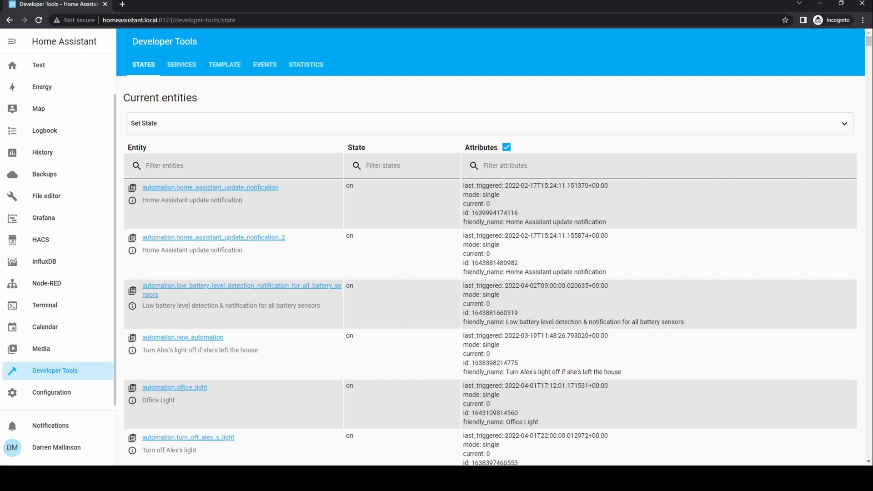
pyautogui.click(183, 68)
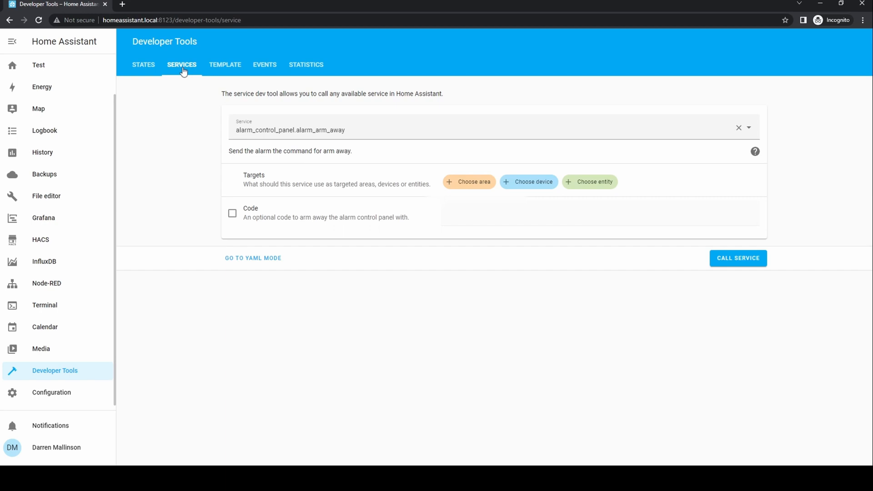
pyautogui.click(271, 128)
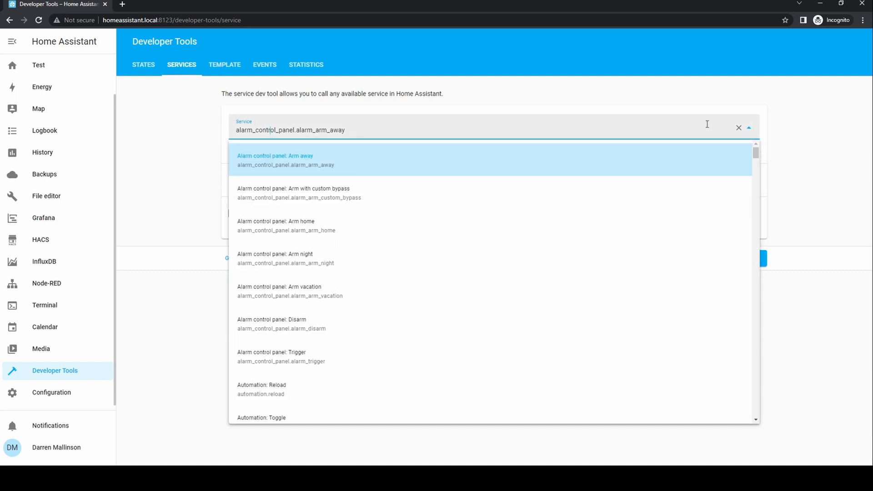
pyautogui.click(738, 129)
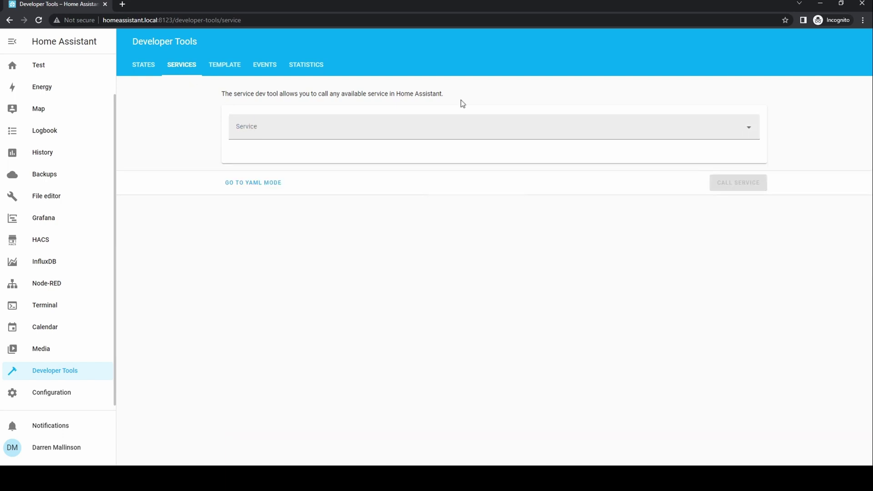
# Step: Visit the Template editor, the Events tool and the Statistics list in Developer Tools
pyautogui.click(222, 69)
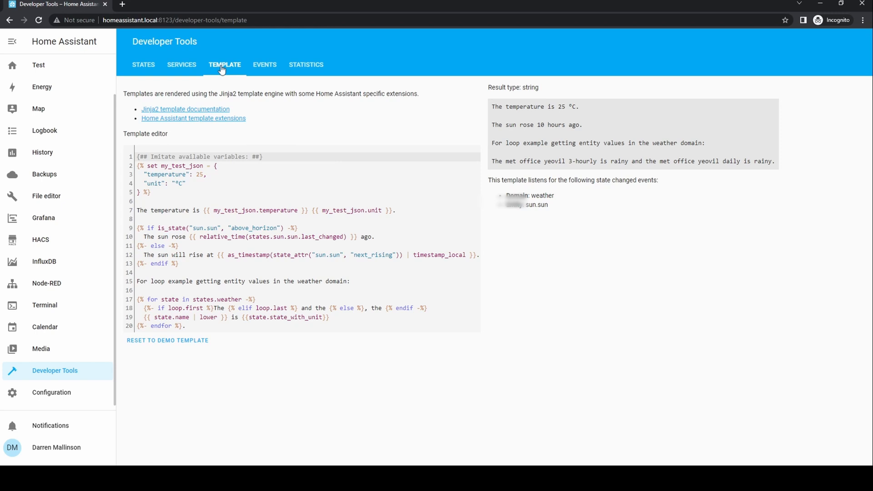
pyautogui.click(259, 66)
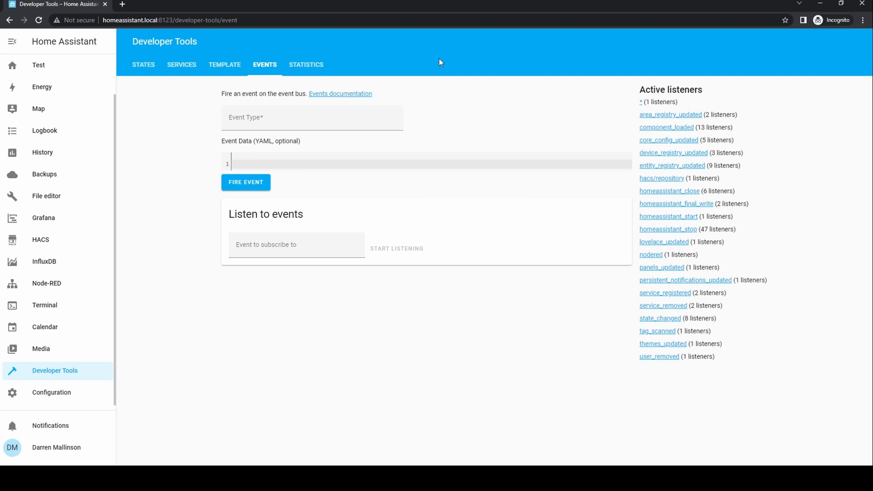
pyautogui.click(311, 69)
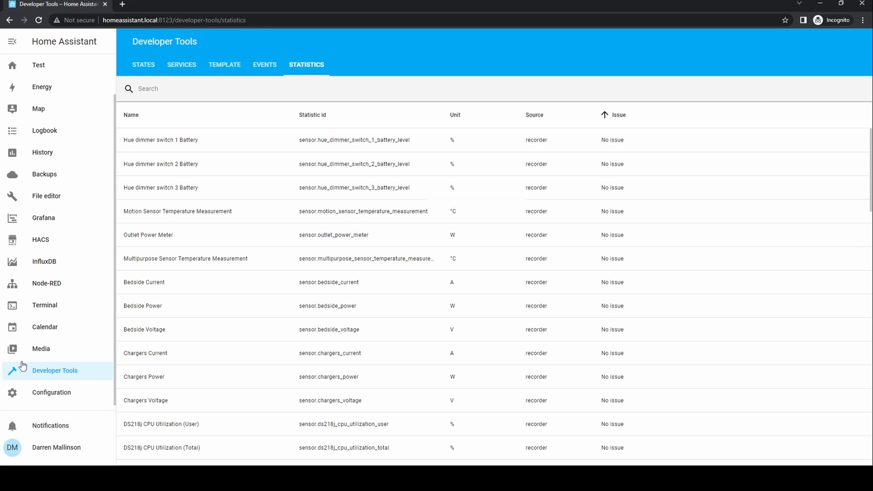
# Step: Visit Configuration, check the empty Notifications panel and the user profile, then return to Configuration
pyautogui.click(67, 396)
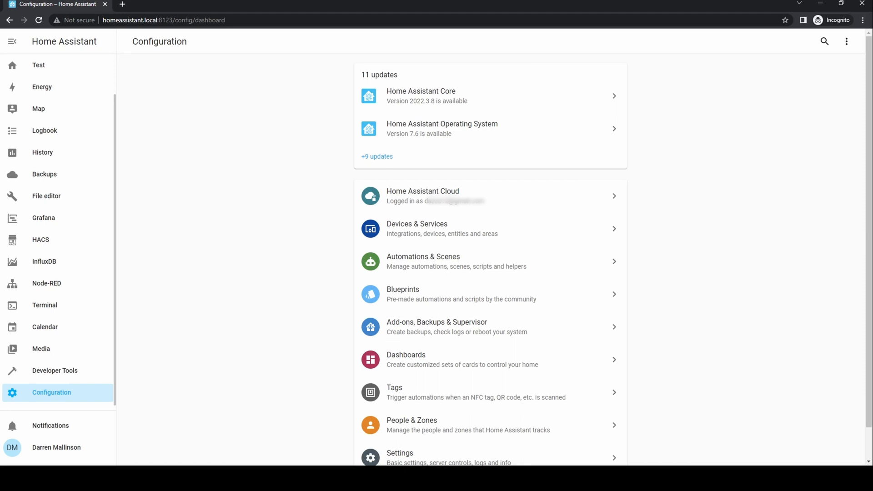
pyautogui.click(68, 426)
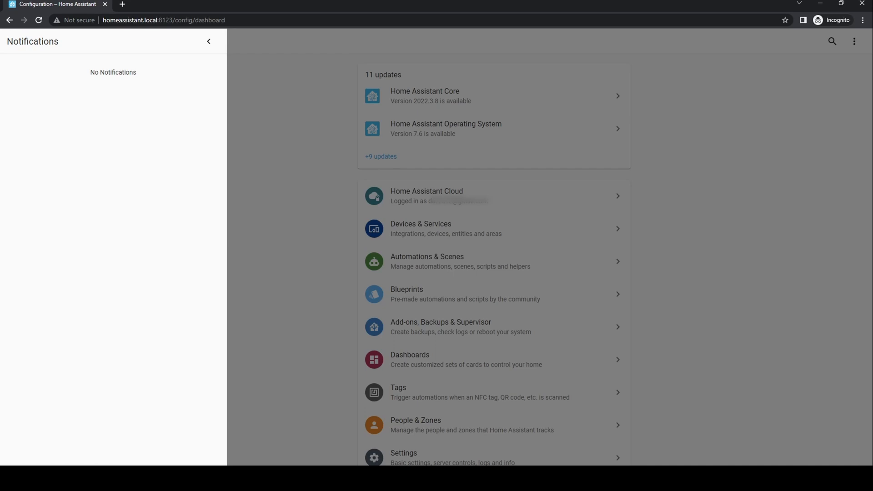
pyautogui.click(208, 41)
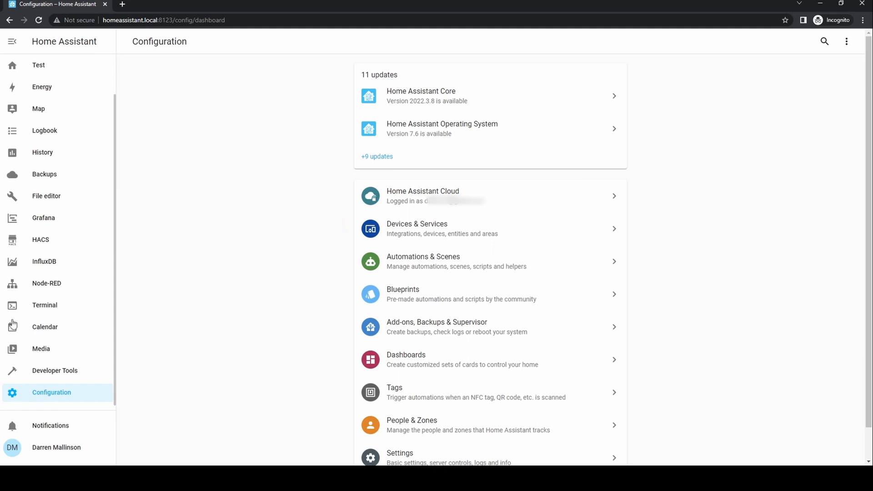
pyautogui.click(63, 451)
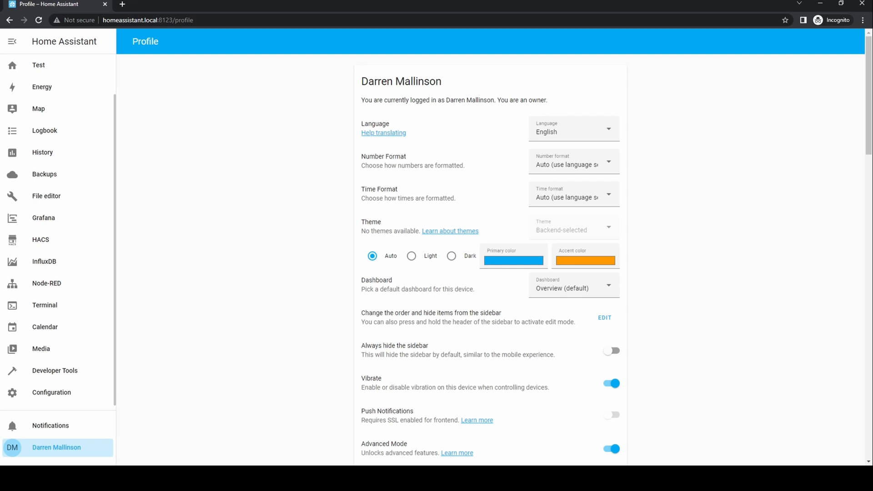
pyautogui.click(52, 393)
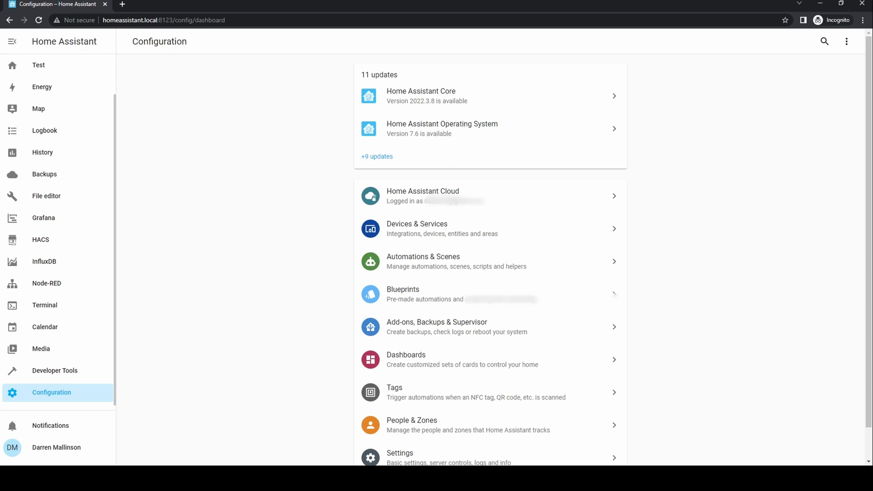
# Step: View the Home Assistant Cloud account with its connection, Remote Control and Text to Speech settings
pyautogui.click(479, 198)
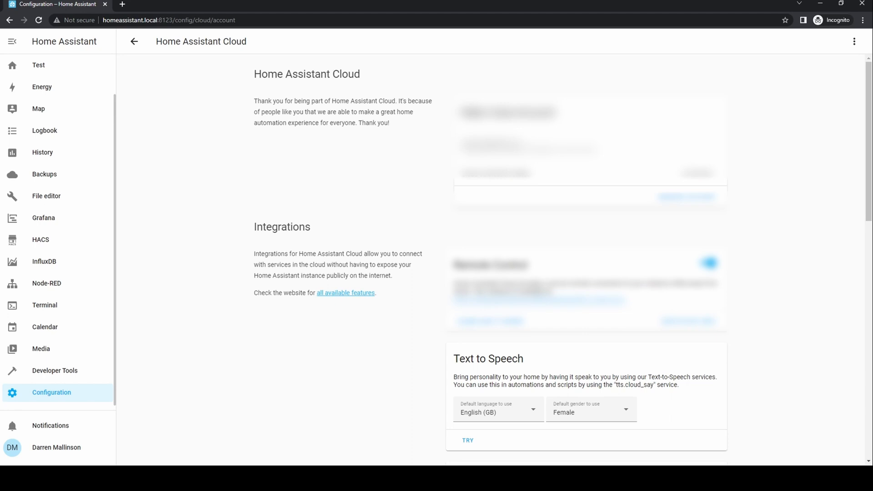
pyautogui.scroll(-2, 838, 250)
pyautogui.scroll(-3, 832, 250)
pyautogui.scroll(-2, 833, 250)
pyautogui.scroll(2, 832, 249)
pyautogui.scroll(5, 833, 249)
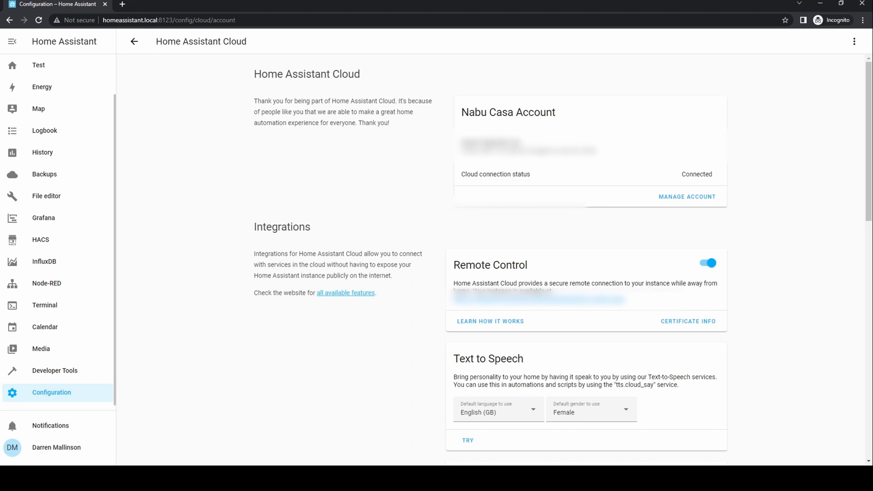
pyautogui.click(134, 42)
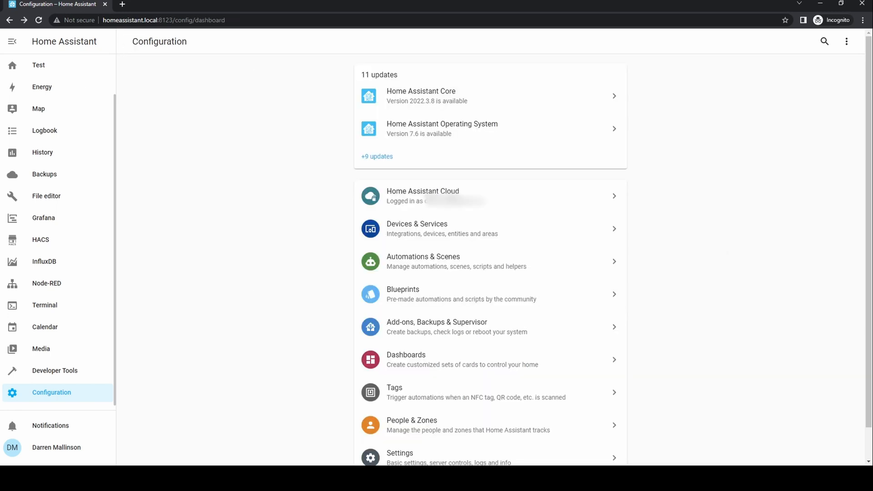
pyautogui.click(423, 231)
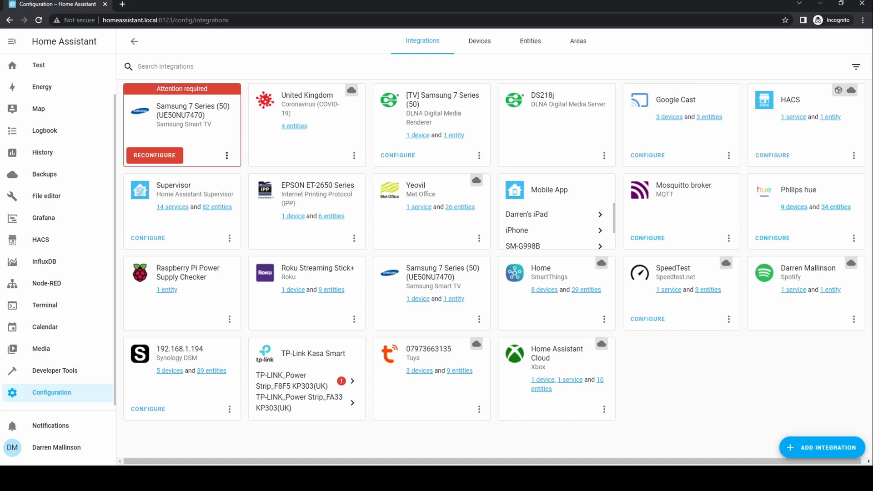
pyautogui.click(480, 41)
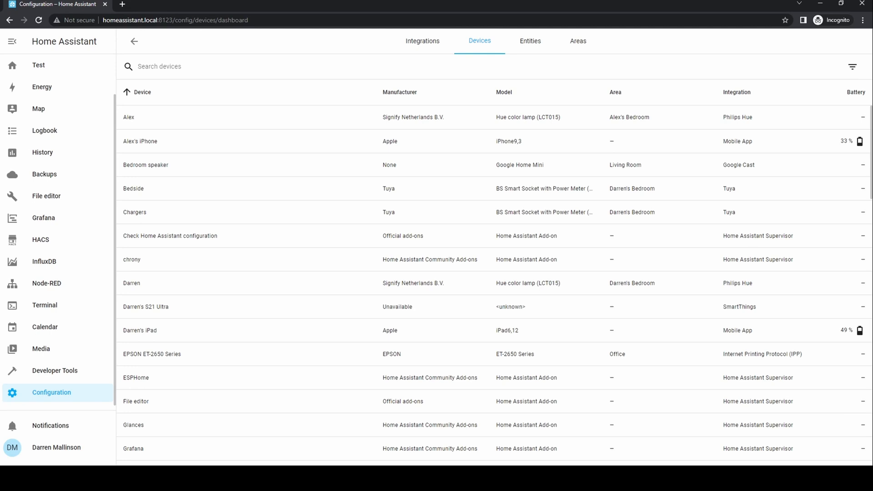
pyautogui.click(530, 41)
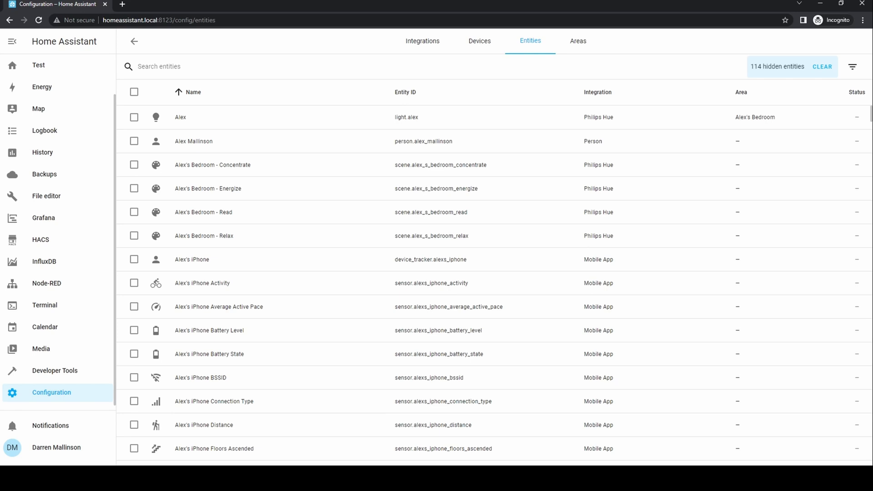
pyautogui.click(576, 42)
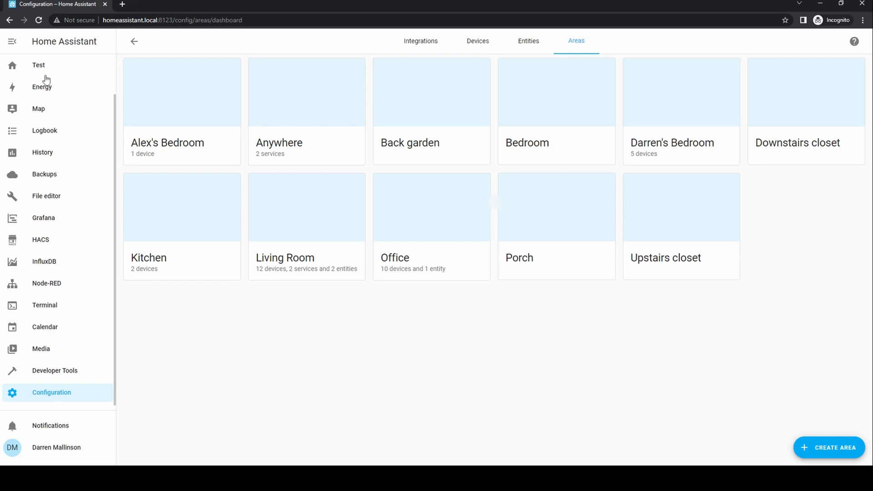
# Step: From Configuration, go to Automations & Scenes and view the bedroom and office scenes list
pyautogui.click(134, 41)
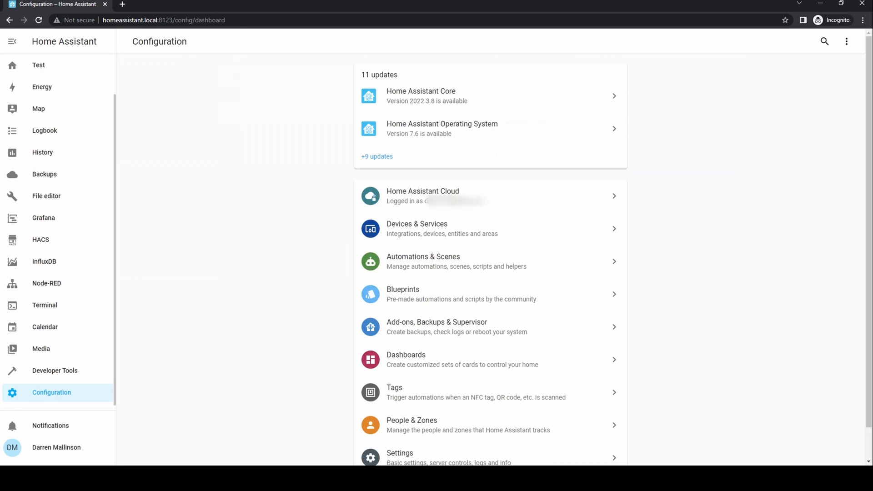
pyautogui.click(420, 266)
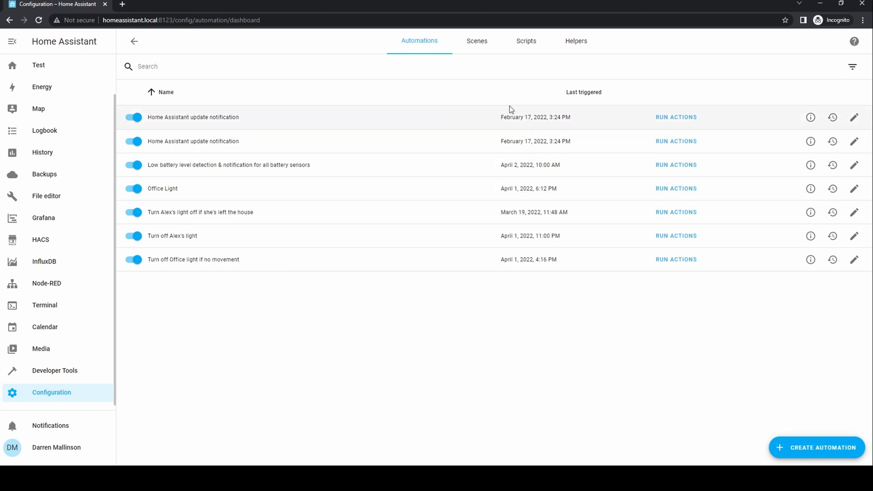
pyautogui.click(477, 42)
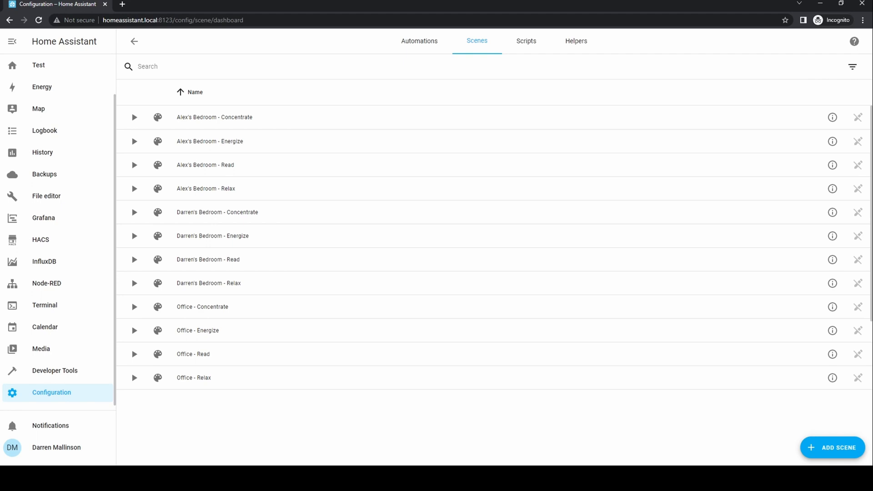
# Step: View the empty Scripts list, then the empty Helpers list
pyautogui.click(522, 46)
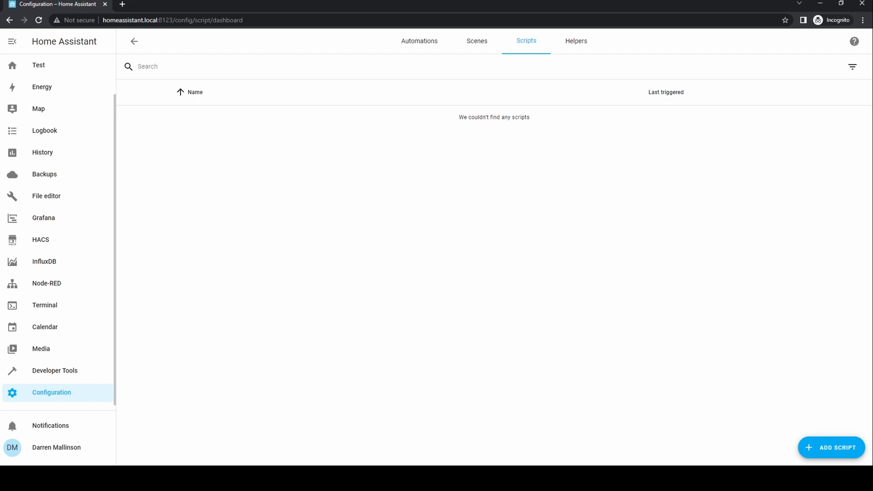
pyautogui.click(576, 41)
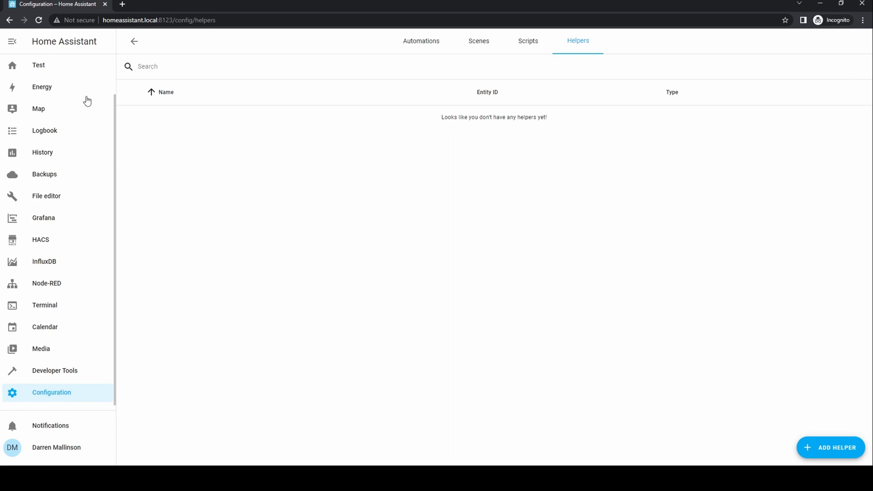
# Step: Review the nine installed Blueprints and go back to the Configuration overview
pyautogui.click(136, 42)
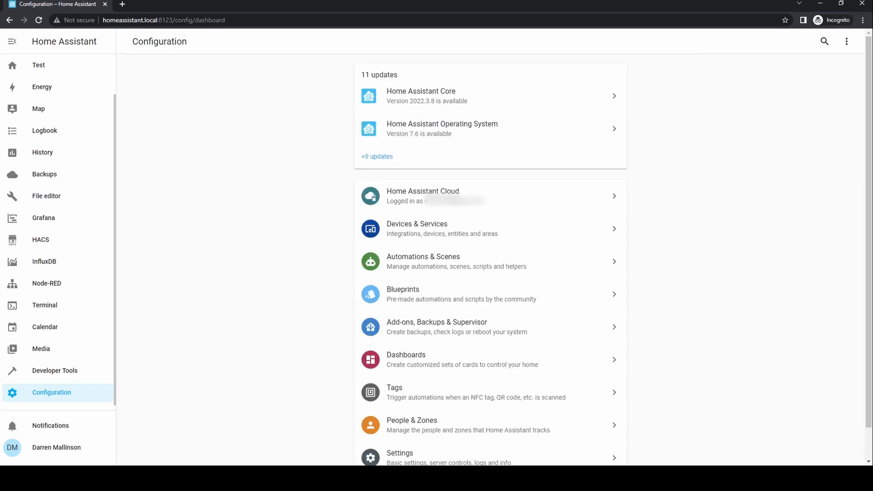
pyautogui.click(423, 295)
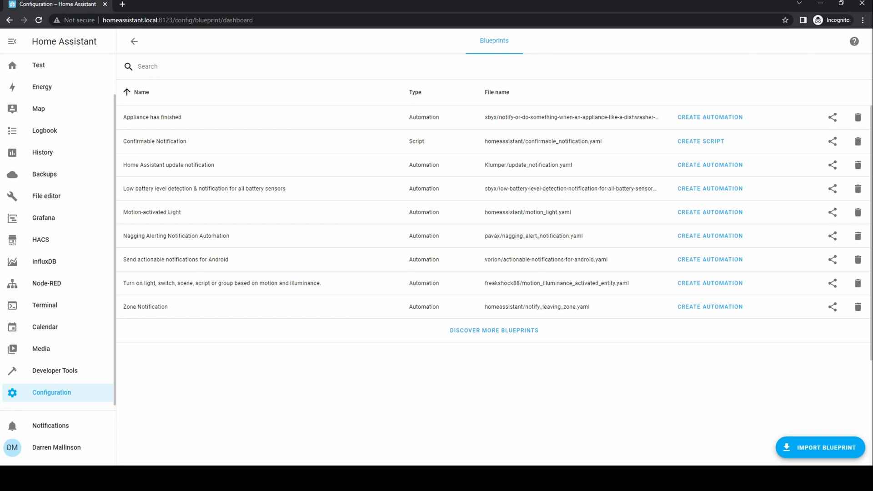
pyautogui.hotkey('alt', 'Left')
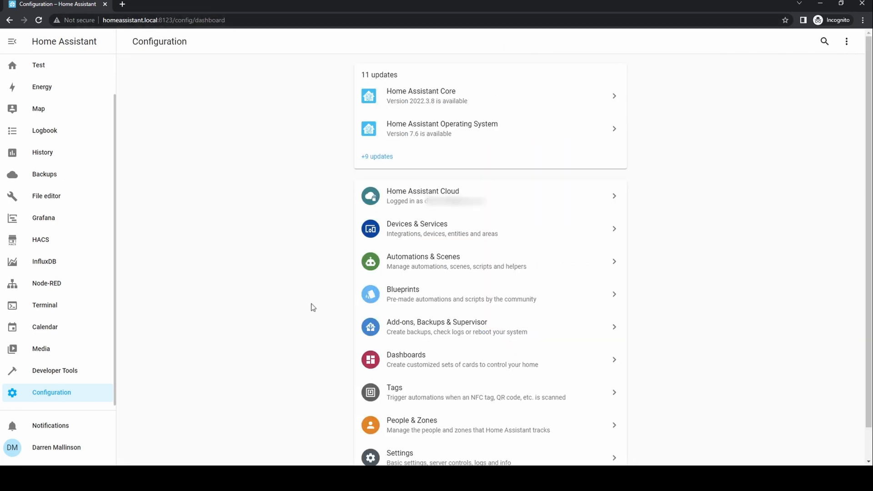
# Step: View the installed add-ons (Grafana, InfluxDB, Node-RED), browse the Add-on Store and return
pyautogui.click(412, 327)
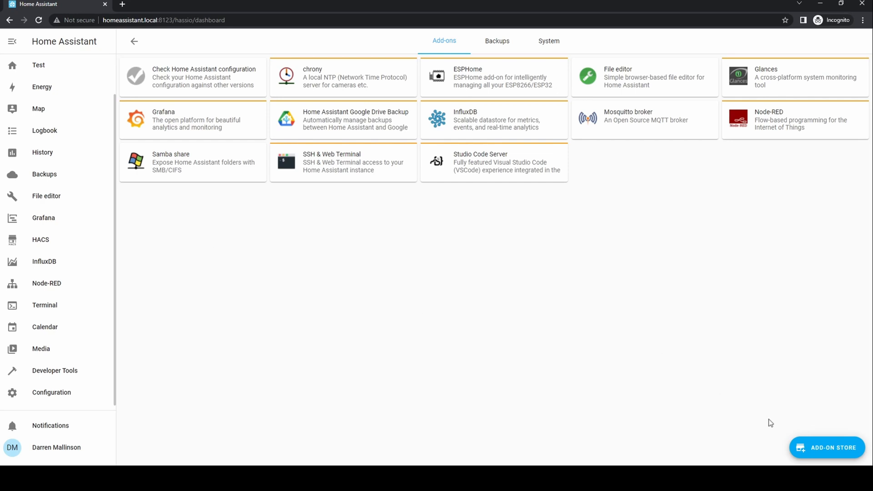
pyautogui.click(825, 447)
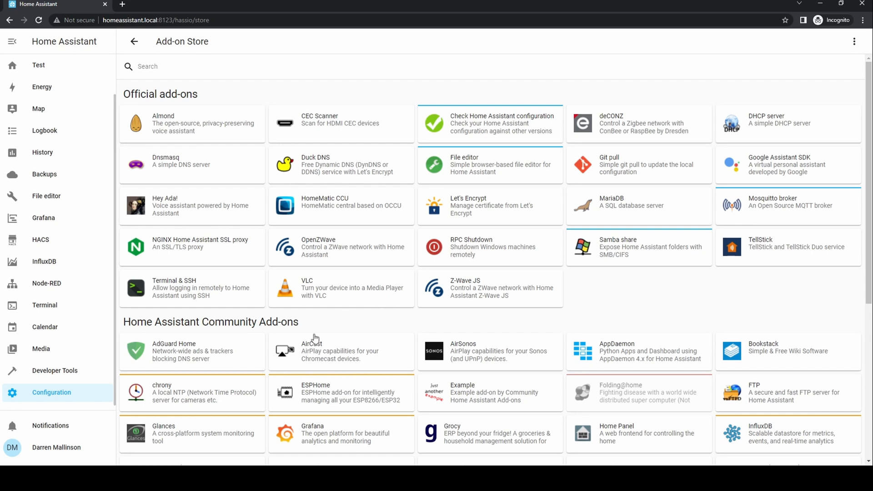
pyautogui.click(134, 42)
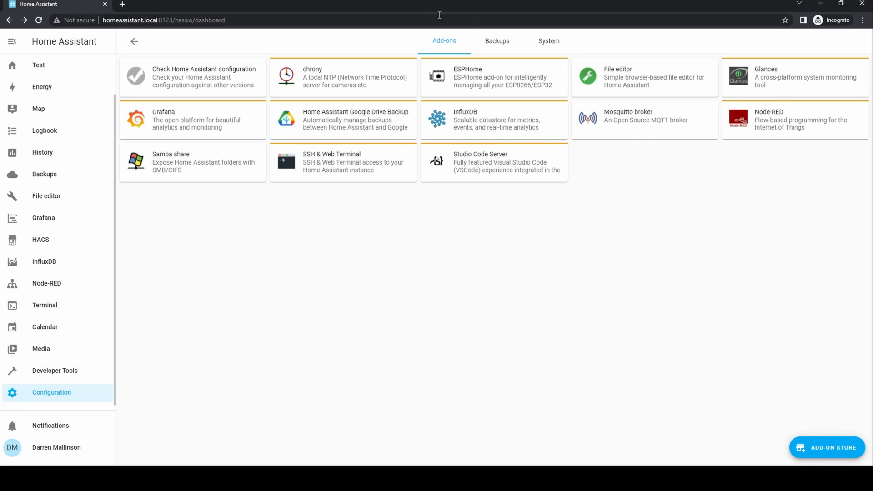
# Step: View the Backups list showing the four full backups with sizes and creation times
pyautogui.click(503, 44)
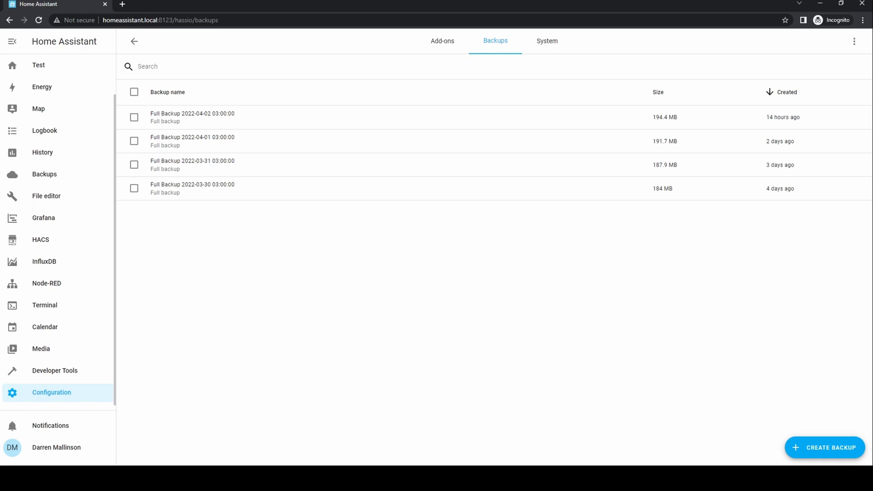
# Step: View the Supervisor System page with Core, Supervisor and Host status and the log
pyautogui.click(547, 41)
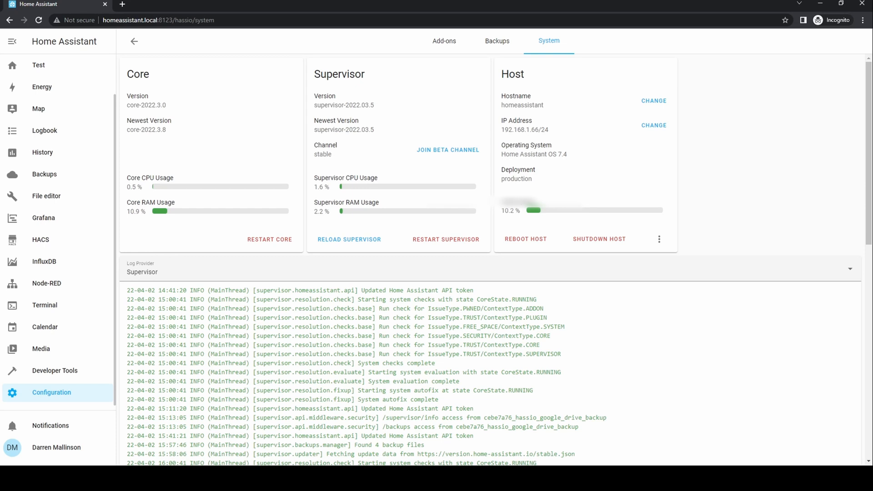
# Step: From Configuration, review the Dashboards list and its Resources of nine HACS card modules, then return
pyautogui.click(134, 42)
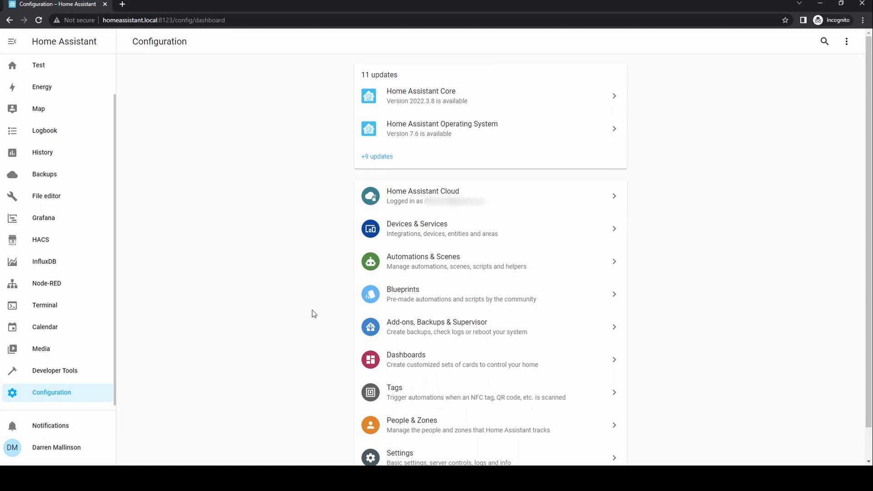
pyautogui.click(440, 358)
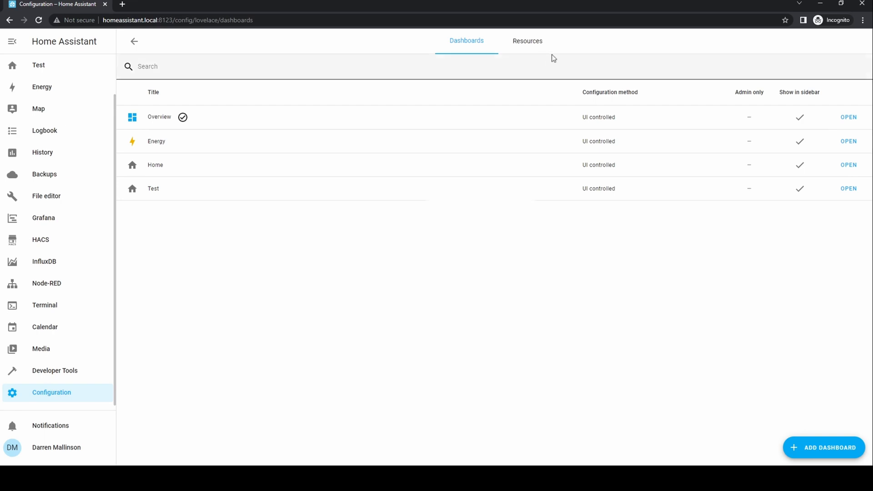
pyautogui.click(532, 42)
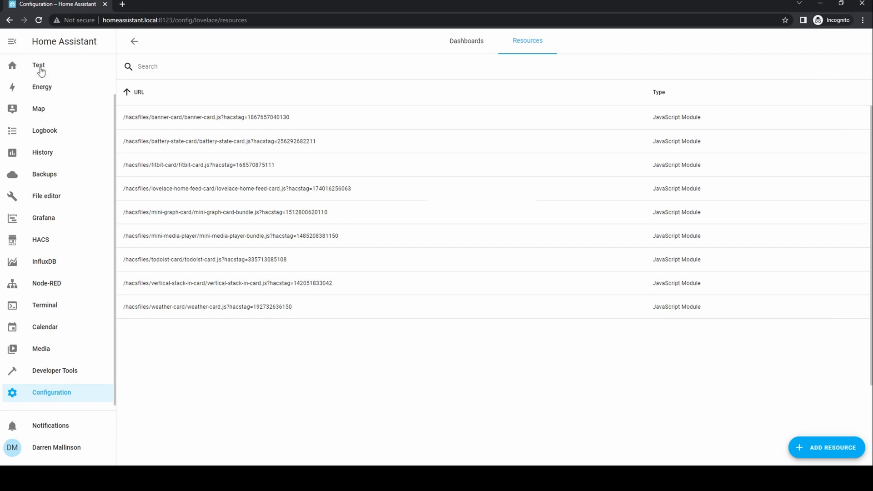
pyautogui.click(134, 42)
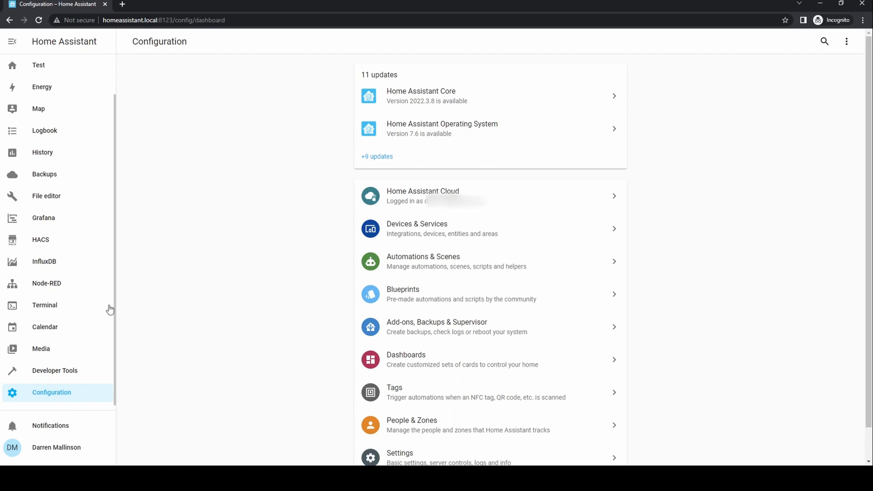
pyautogui.click(394, 396)
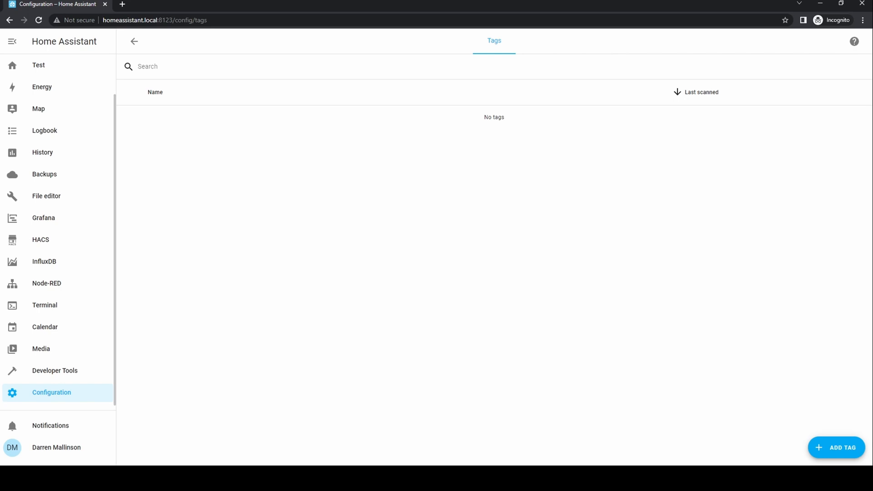
pyautogui.click(138, 44)
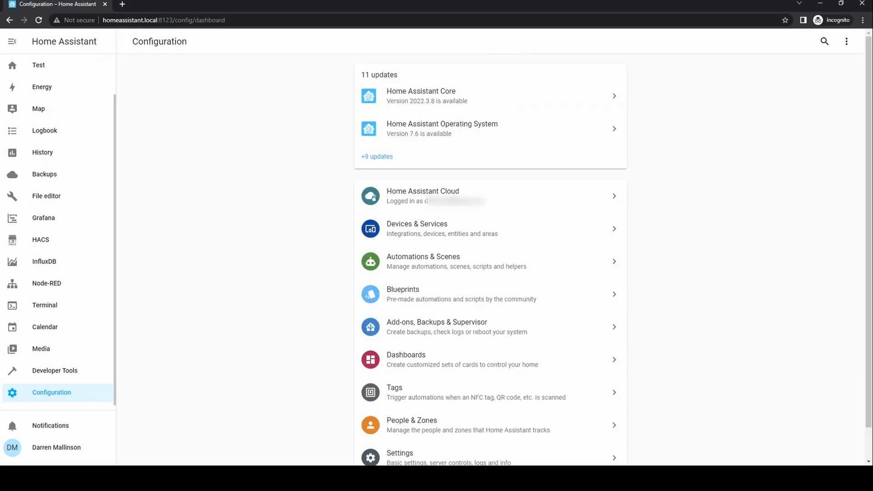
# Step: Open People & Zones from the Configuration dashboard to see the People list
pyautogui.click(417, 421)
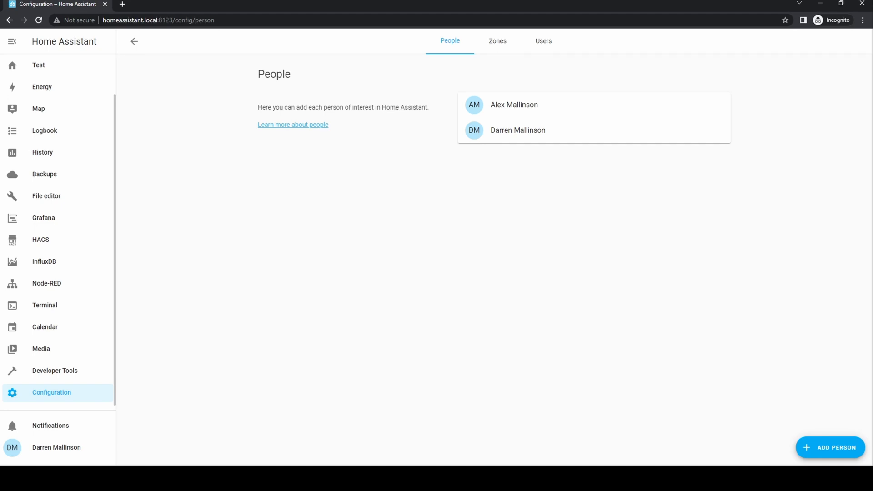
# Step: Review the Zones map and the Users account table, then go back to Configuration
pyautogui.click(503, 43)
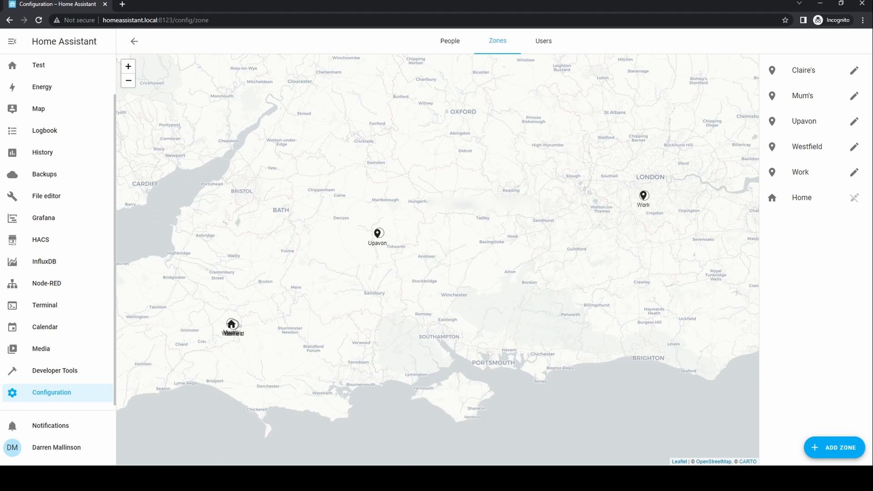
pyautogui.click(545, 45)
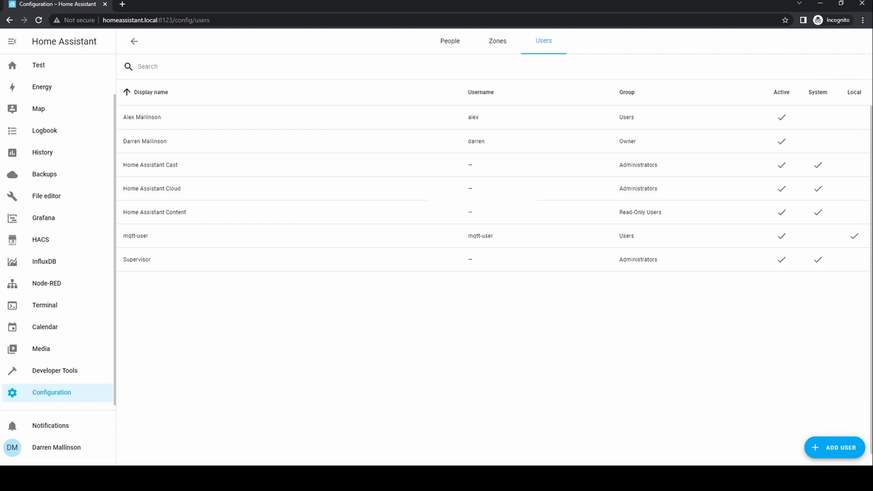
pyautogui.click(137, 40)
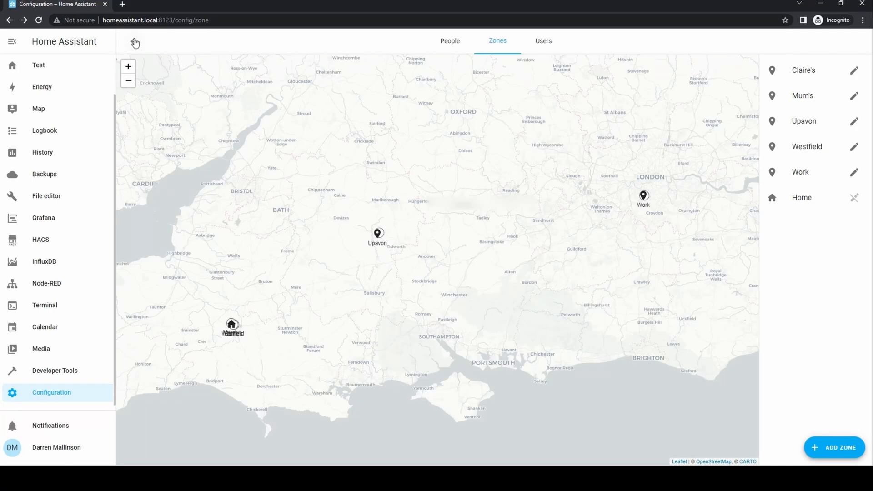
pyautogui.click(135, 42)
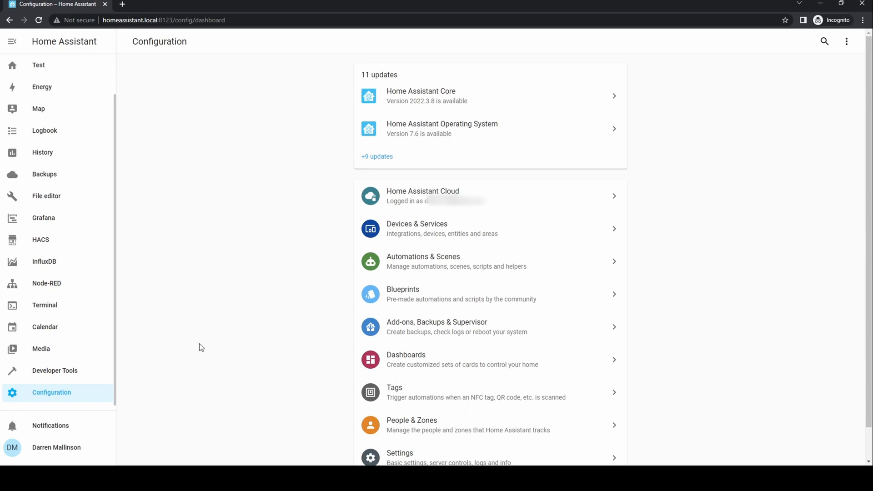
# Step: In Server Controls, run Check Configuration and get the configuration reported valid
pyautogui.click(423, 458)
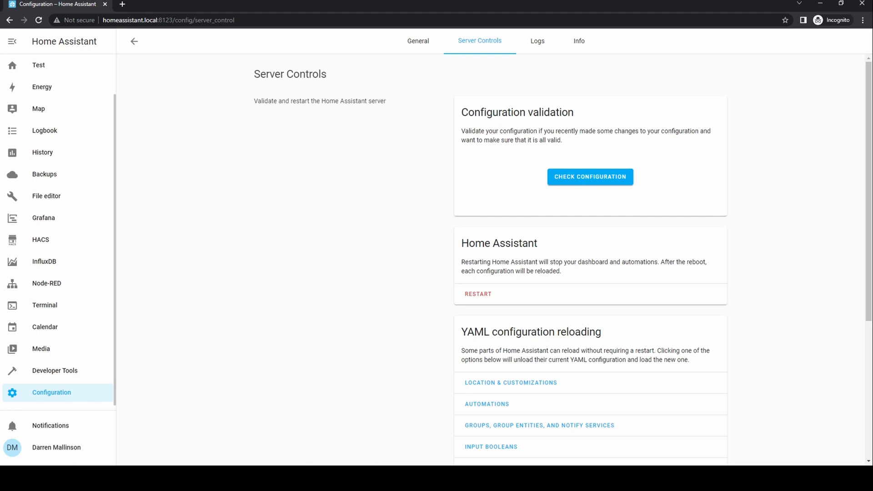
pyautogui.click(587, 174)
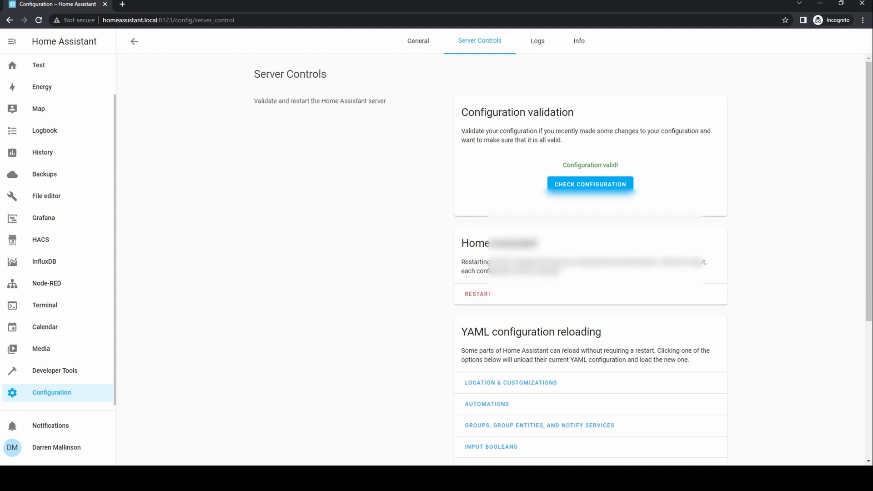
# Step: View the General configuration with name Home, Europe/London time zone, metric units and GBP
pyautogui.click(412, 46)
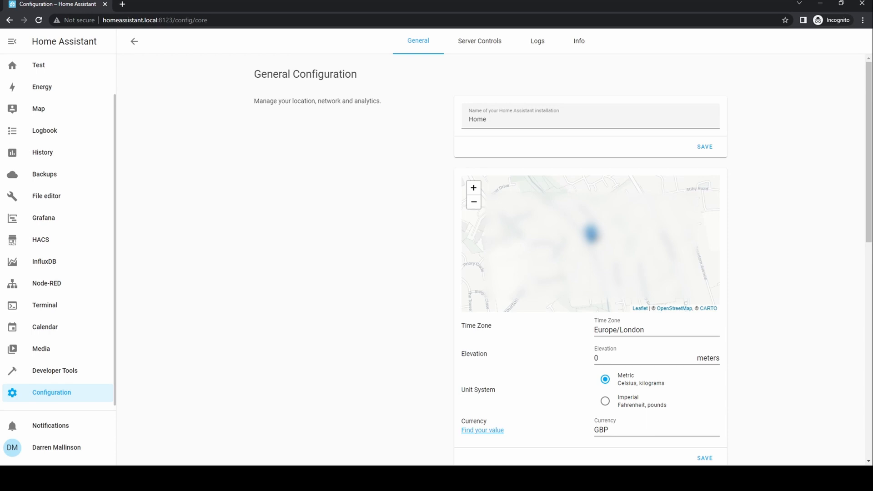
pyautogui.scroll(-3, 816, 376)
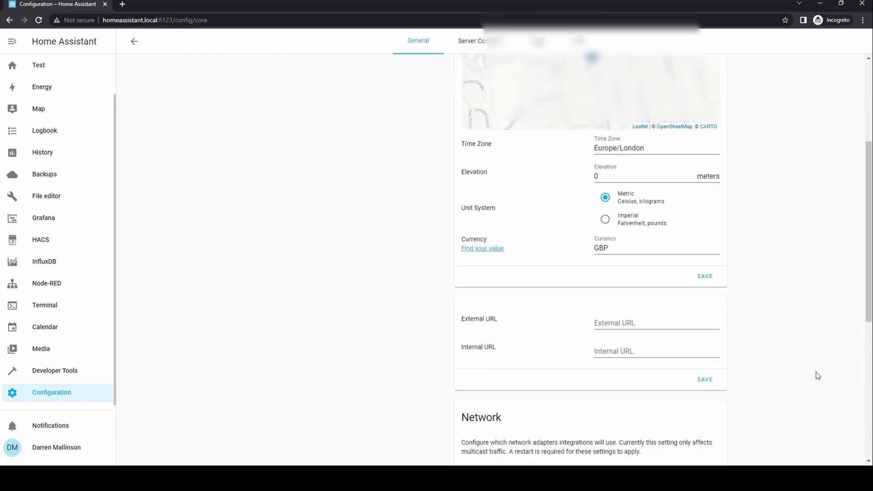
pyautogui.scroll(-3, 817, 375)
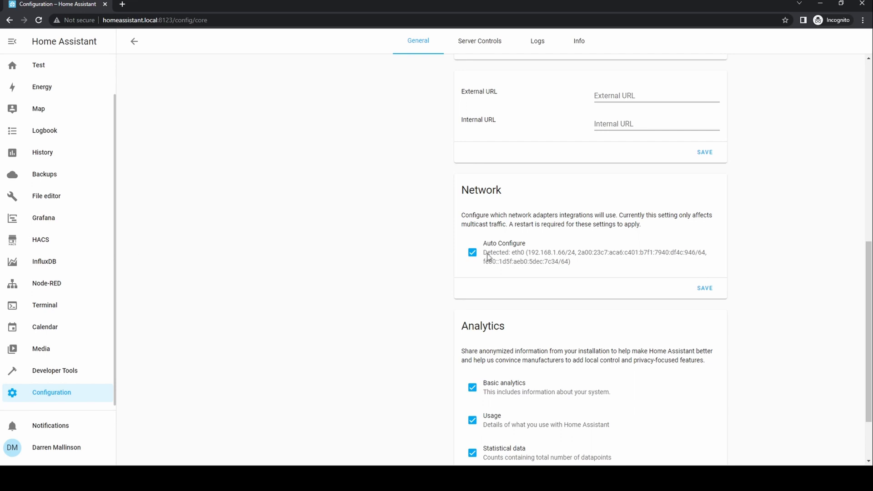
pyautogui.scroll(-2, 811, 349)
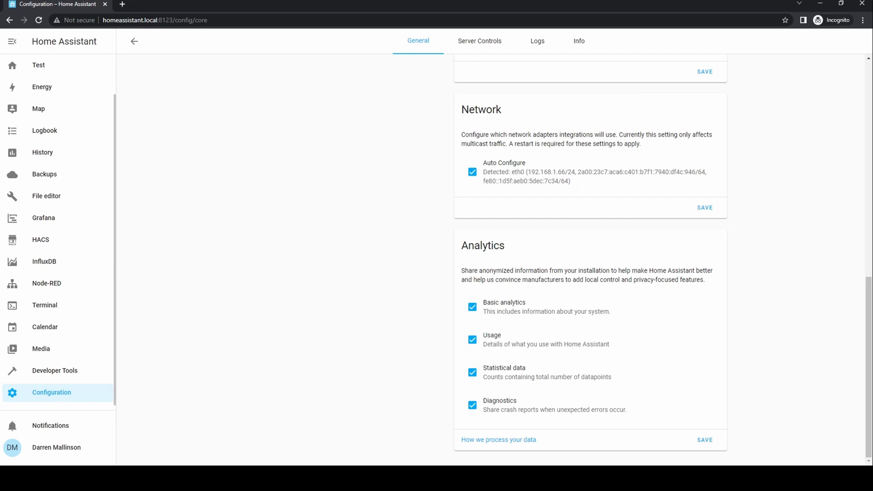
# Step: View the Logs page, then the Info page showing version 2022.3.0 and System Health
pyautogui.click(536, 43)
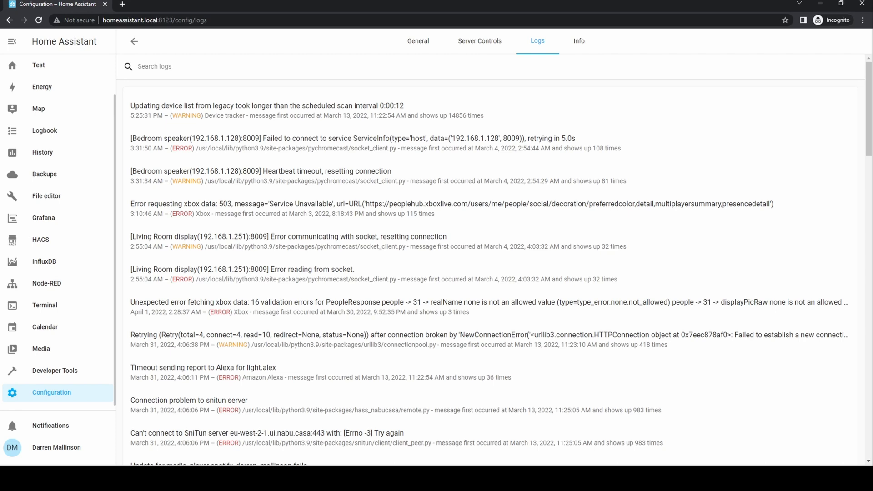
pyautogui.click(580, 37)
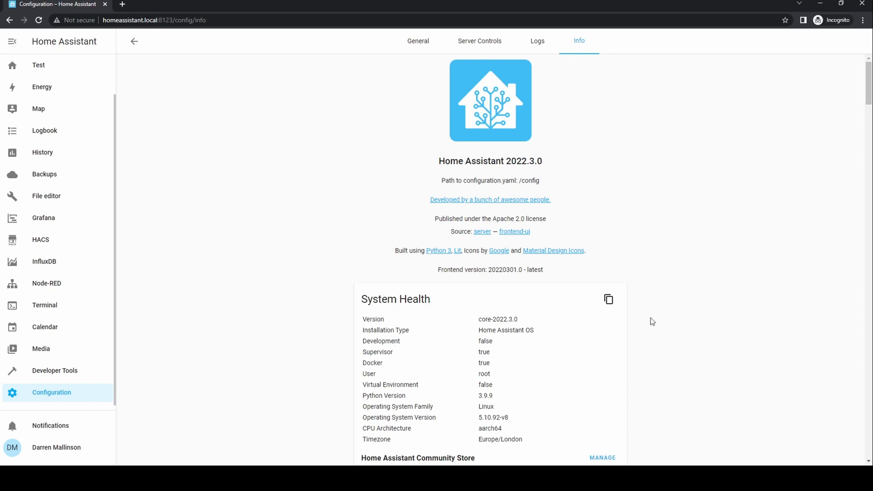
# Step: Open and dismiss the System Health copy menu offering Raw Text or For GitHub
pyautogui.click(605, 302)
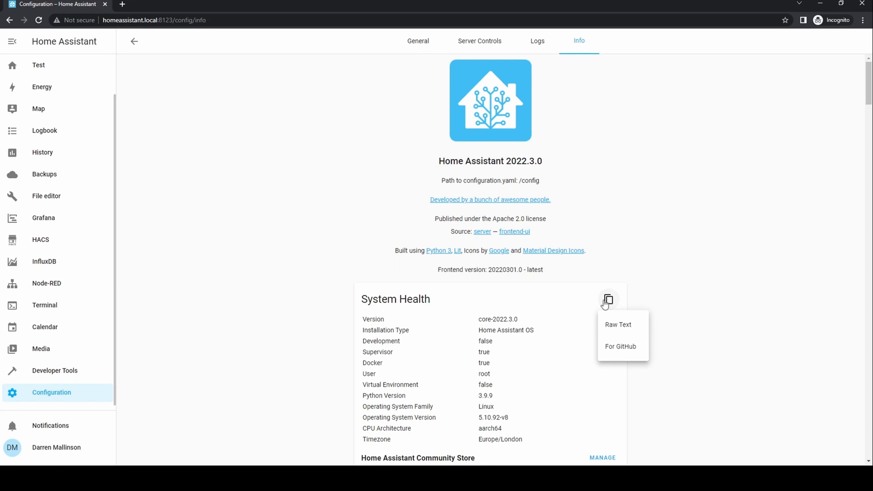
pyautogui.click(707, 348)
pyautogui.scroll(-3, 708, 348)
pyautogui.scroll(-1, 708, 348)
pyautogui.scroll(-2, 708, 348)
pyautogui.scroll(-4, 708, 348)
pyautogui.scroll(-3, 708, 348)
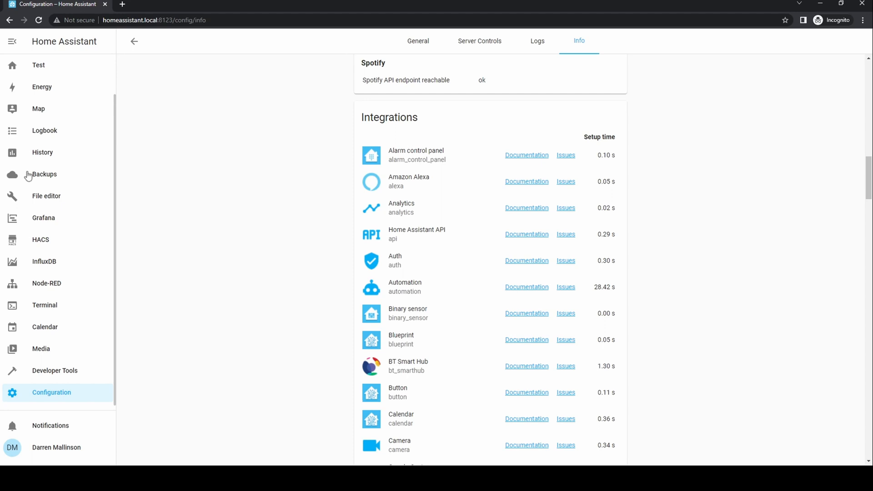
pyautogui.scroll(1, 71, 173)
pyautogui.scroll(1, 70, 173)
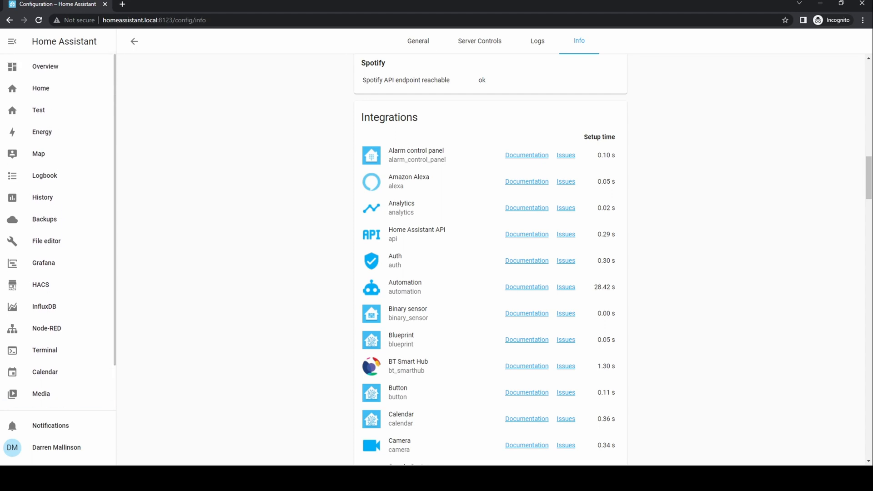